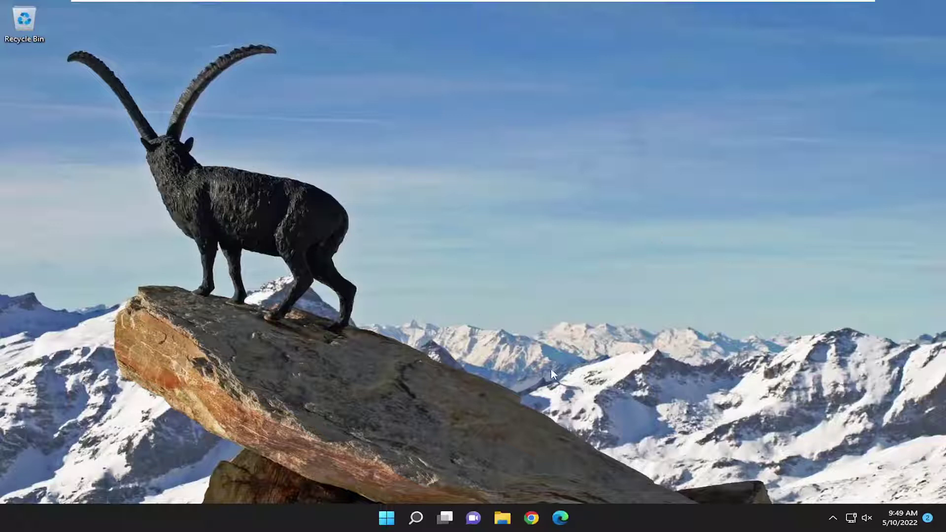
Search for 'services' and launch the Services console.
{"action": "left_click", "coordinate": [416, 518]}
{"action": "type", "text": "services"}
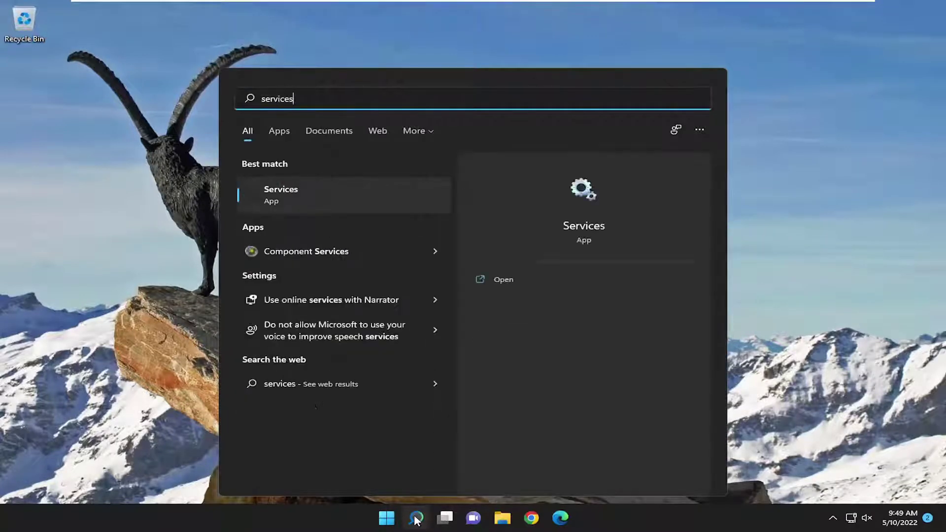
{"action": "left_click", "coordinate": [294, 197]}
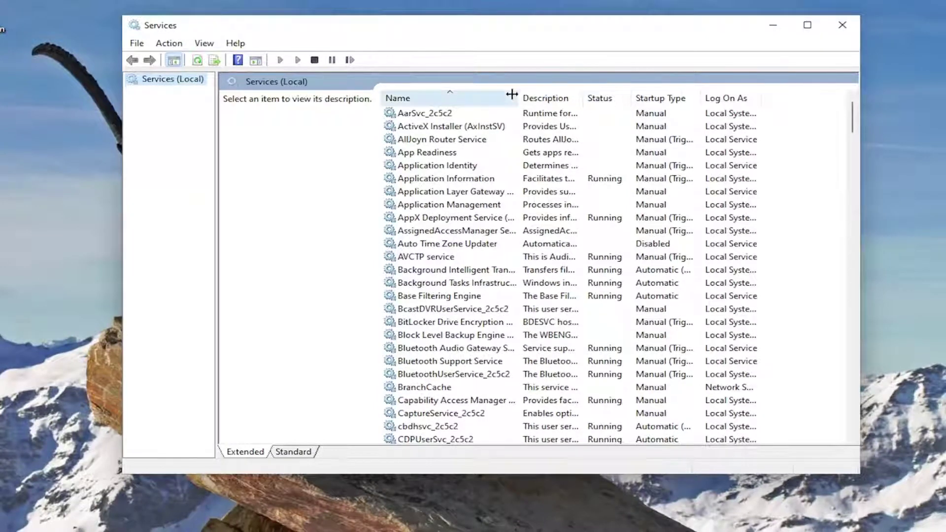
Widen the Name column and scroll down the list of services.
{"action": "left_click_drag", "start_coordinate": [519, 96], "coordinate": [569, 98]}
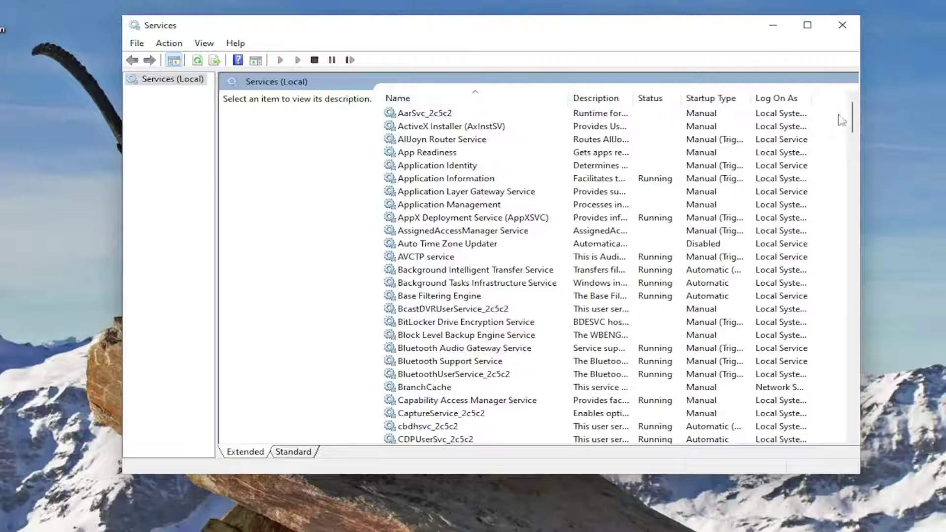
{"action": "left_click_drag", "start_coordinate": [853, 118], "coordinate": [870, 378]}
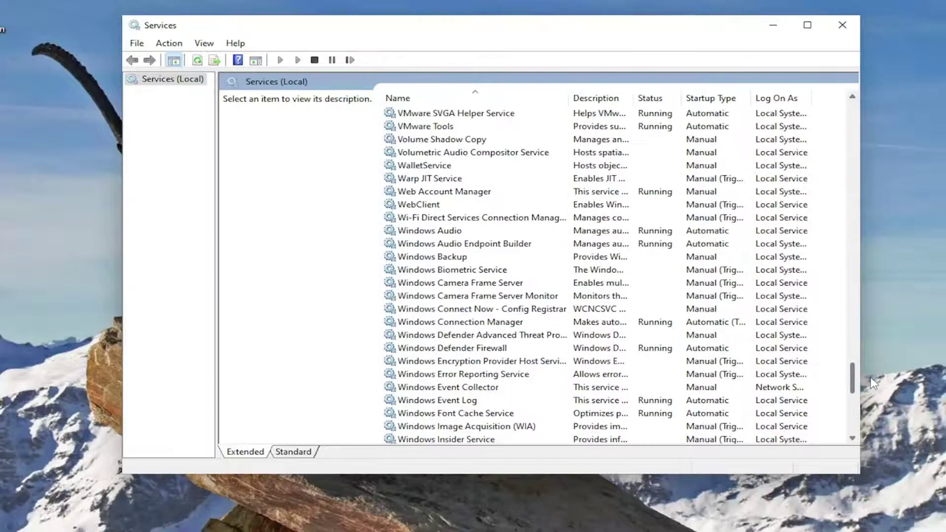
{"action": "scroll", "coordinate": [447, 361], "scroll_direction": "down", "scroll_amount": 5}
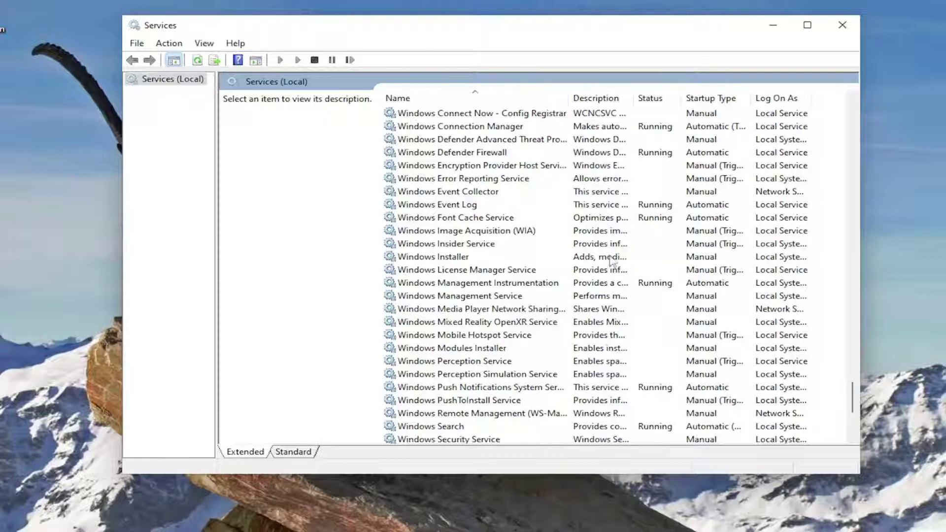
Stop Windows Push Notifications System Service and apply a Disabled startup type.
{"action": "double_click", "coordinate": [462, 387]}
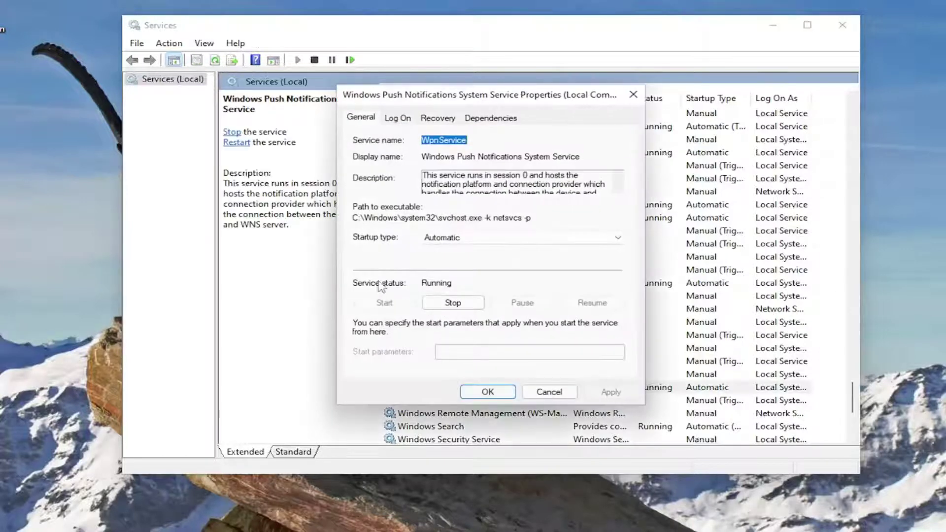
{"action": "left_click", "coordinate": [445, 304]}
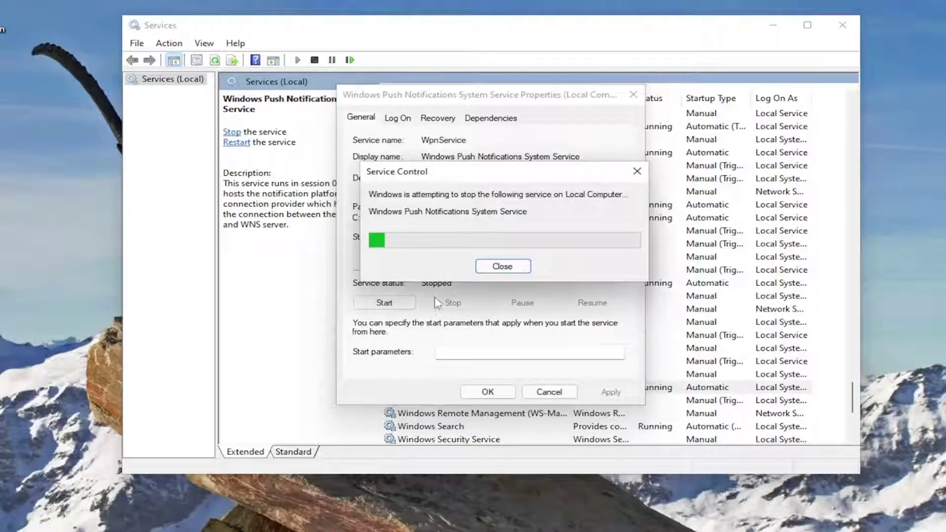
{"action": "left_click", "coordinate": [432, 238]}
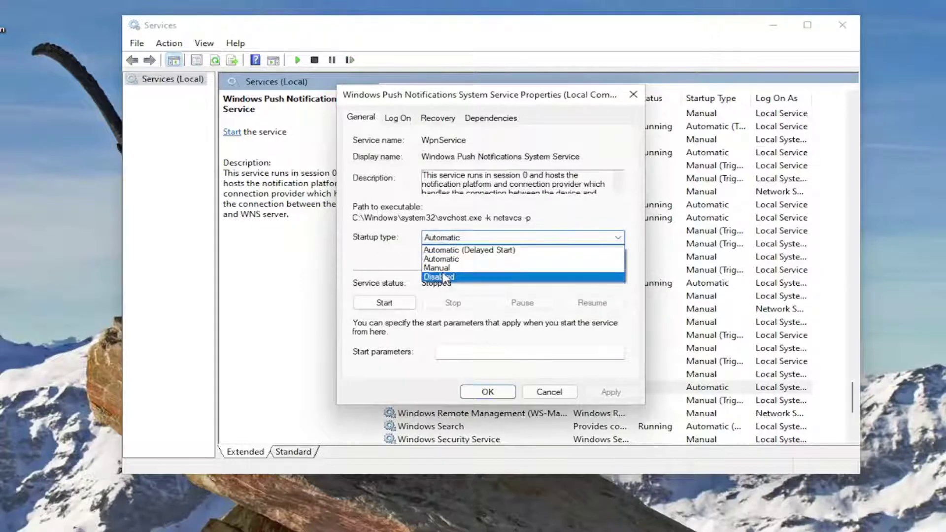
{"action": "left_click", "coordinate": [444, 277]}
{"action": "left_click", "coordinate": [603, 392]}
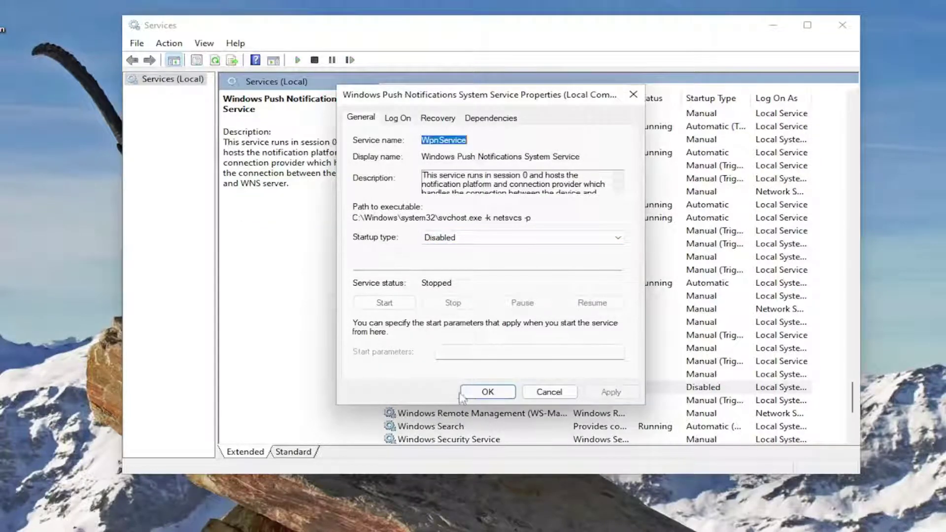
{"action": "left_click", "coordinate": [477, 393]}
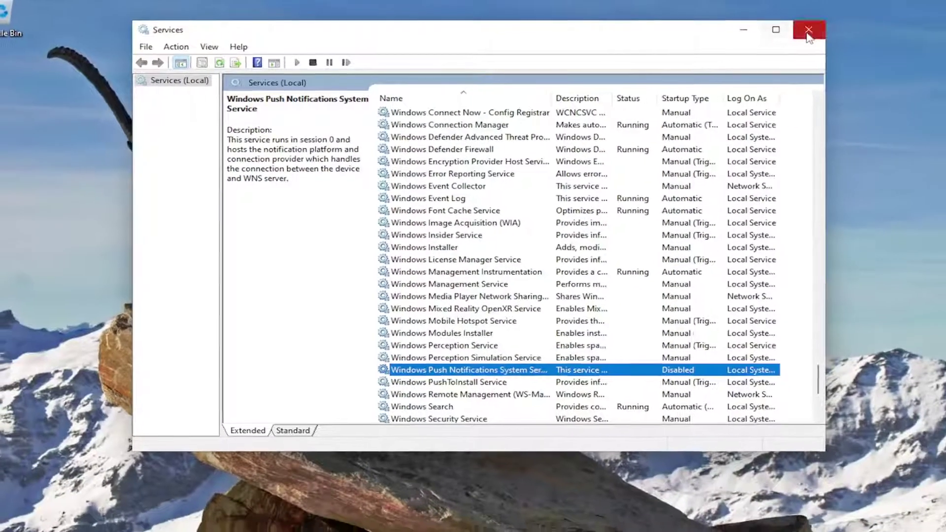
Close Services and bring up Control Panel via a 'control panel' search.
{"action": "left_click", "coordinate": [808, 31]}
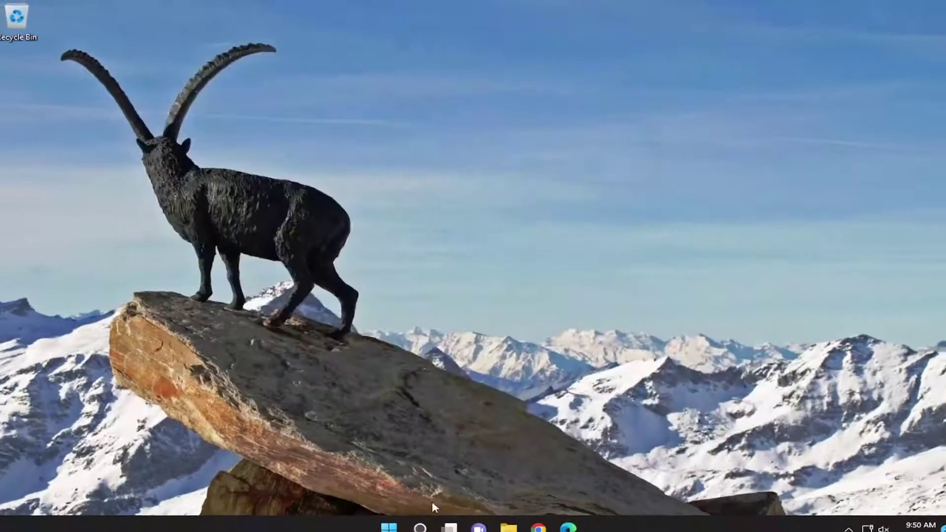
{"action": "left_click", "coordinate": [416, 517]}
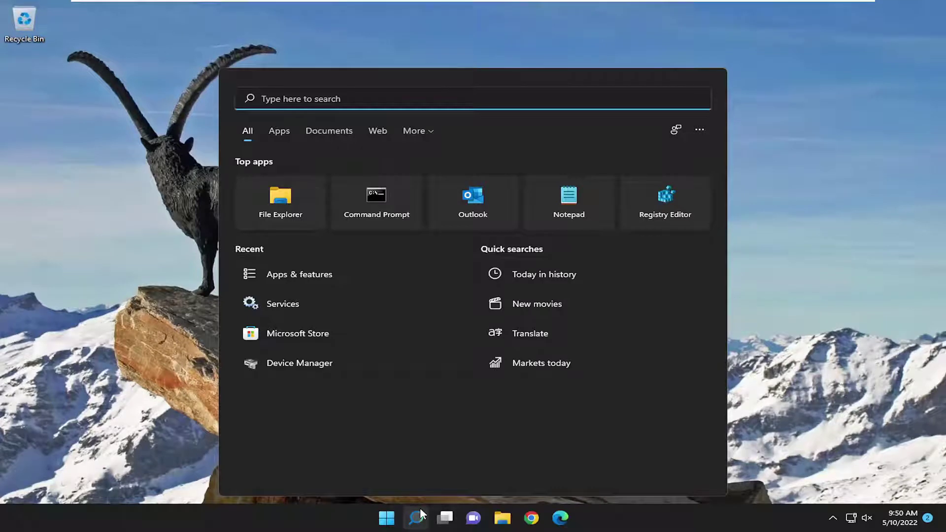
{"action": "type", "text": "control panel"}
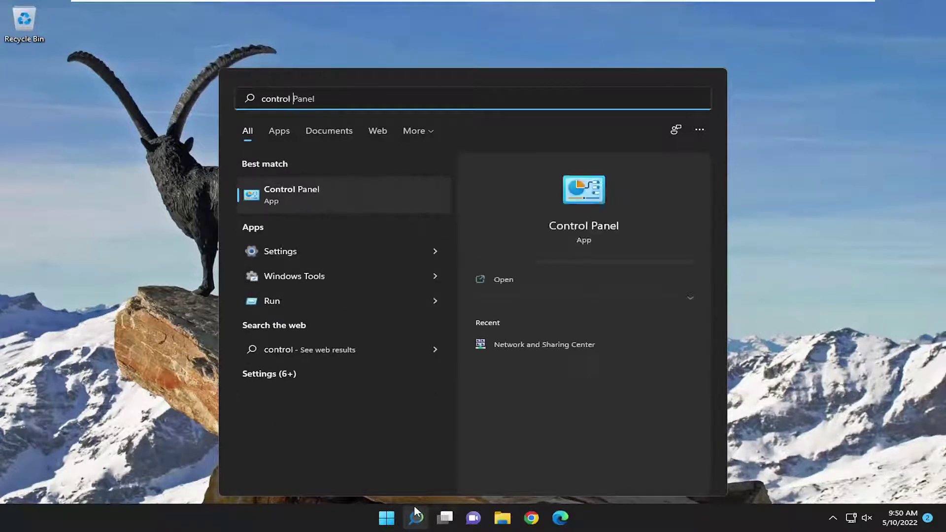
{"action": "left_click", "coordinate": [339, 204]}
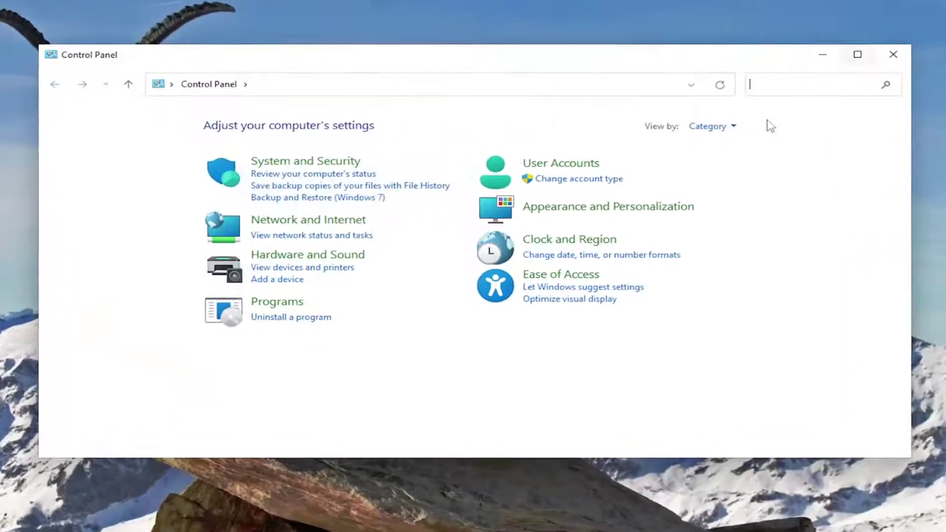
Keep Control Panel in Category view and go to Uninstall a program.
{"action": "left_click", "coordinate": [708, 125]}
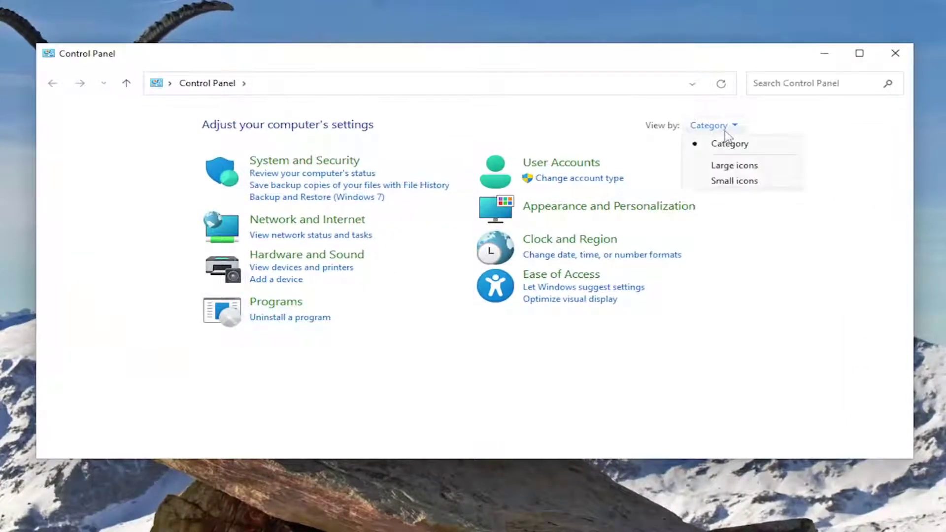
{"action": "left_click", "coordinate": [730, 144]}
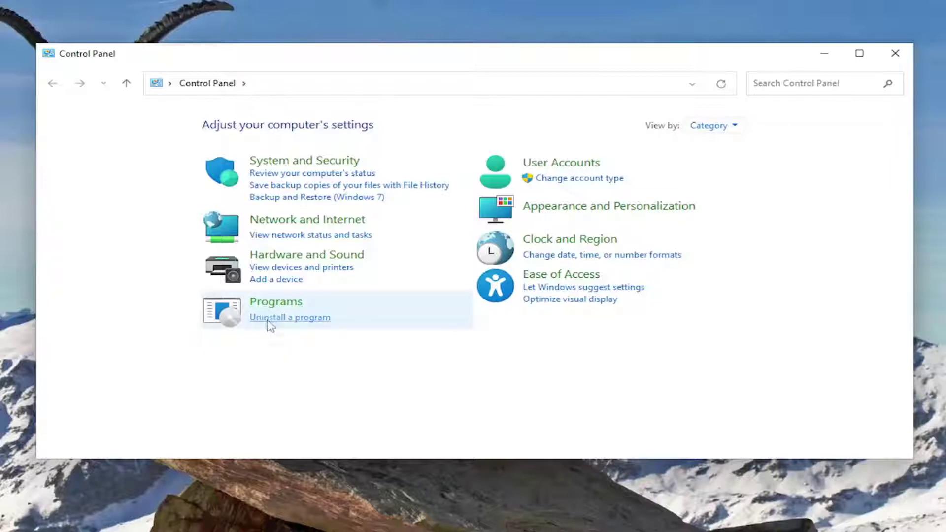
{"action": "left_click", "coordinate": [276, 319]}
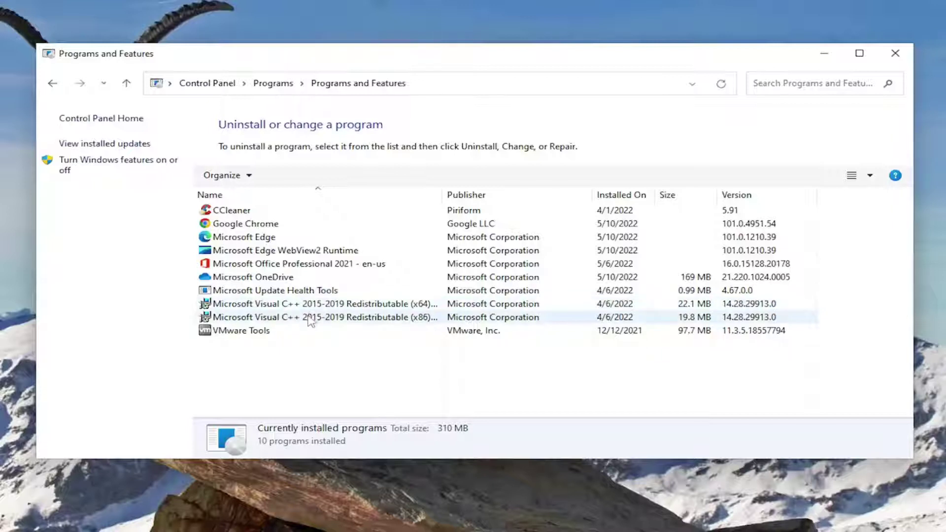
Repair Microsoft Visual C++ 2015-2019 Redistributable (x64), approving the UAC prompt.
{"action": "left_click", "coordinate": [291, 308]}
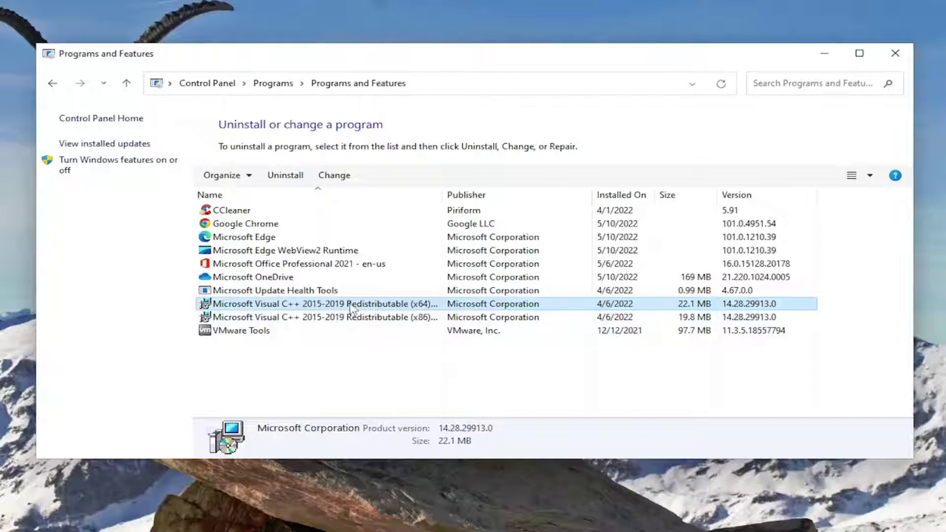
{"action": "left_click", "coordinate": [335, 177]}
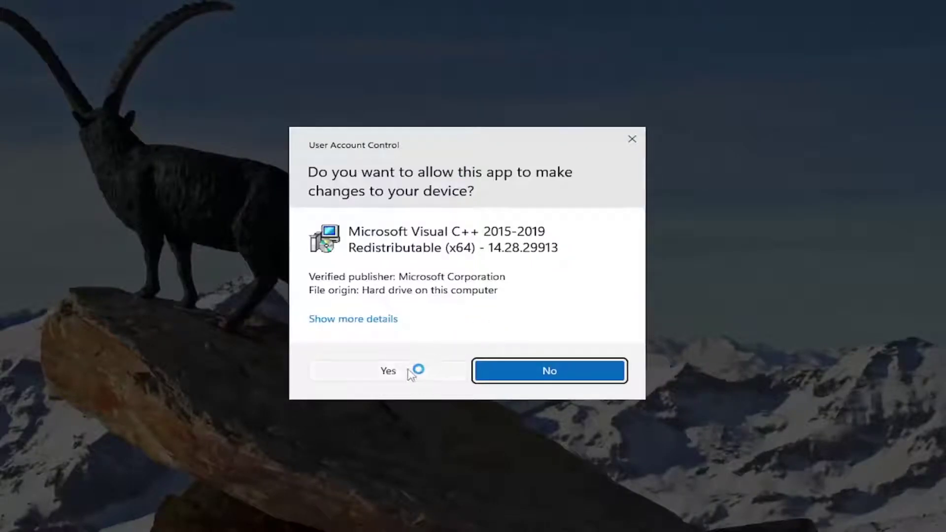
{"action": "left_click", "coordinate": [392, 375]}
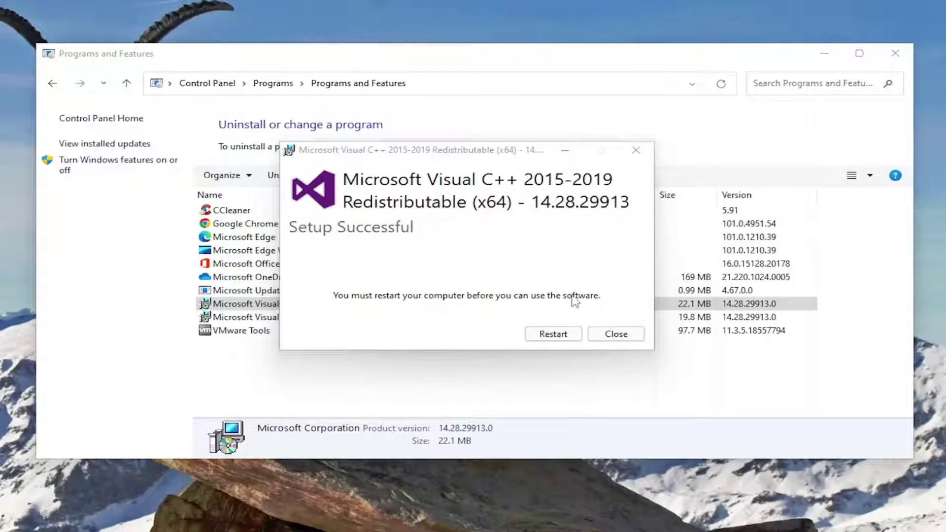
Dismiss the x64 success message, then repair the Visual C++ 2015-2019 x86 redistributable.
{"action": "left_click", "coordinate": [622, 337]}
{"action": "right_click", "coordinate": [288, 320]}
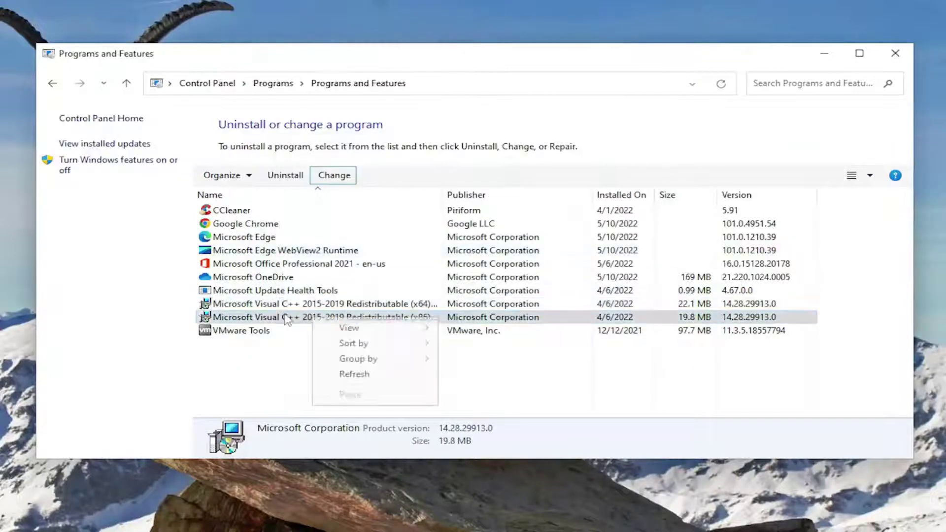
{"action": "left_click", "coordinate": [288, 319]}
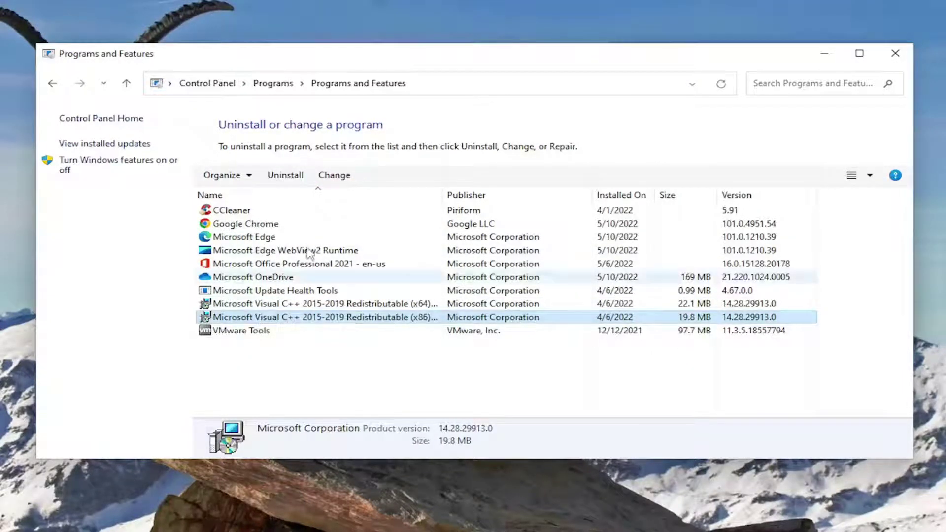
{"action": "left_click", "coordinate": [333, 176]}
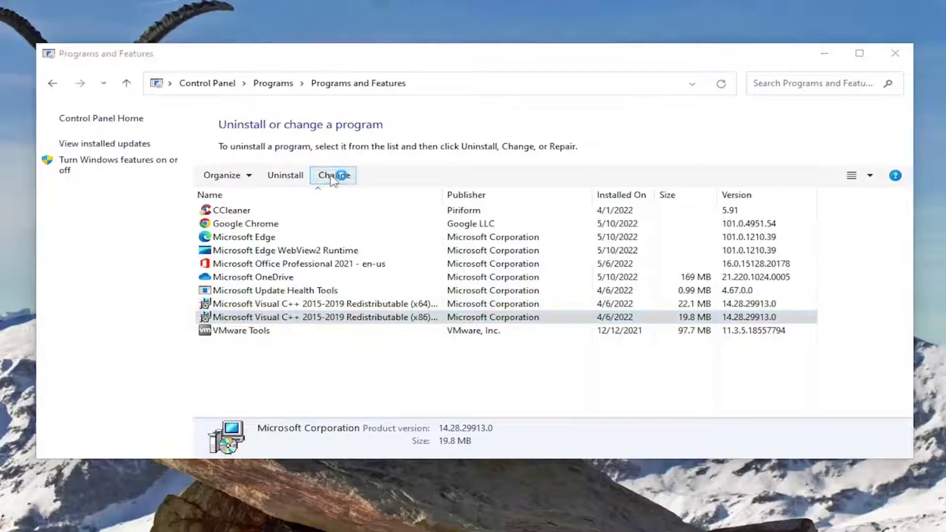
{"action": "left_click", "coordinate": [483, 334]}
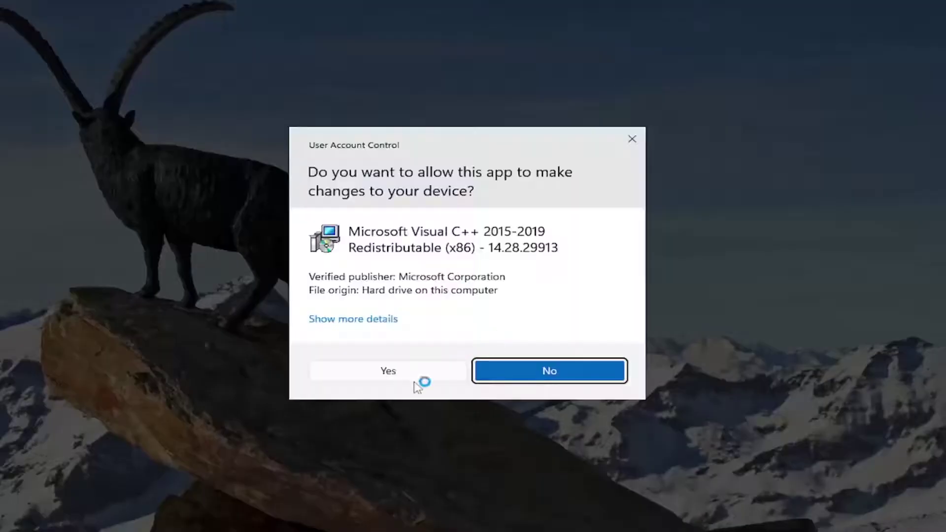
{"action": "left_click", "coordinate": [390, 373]}
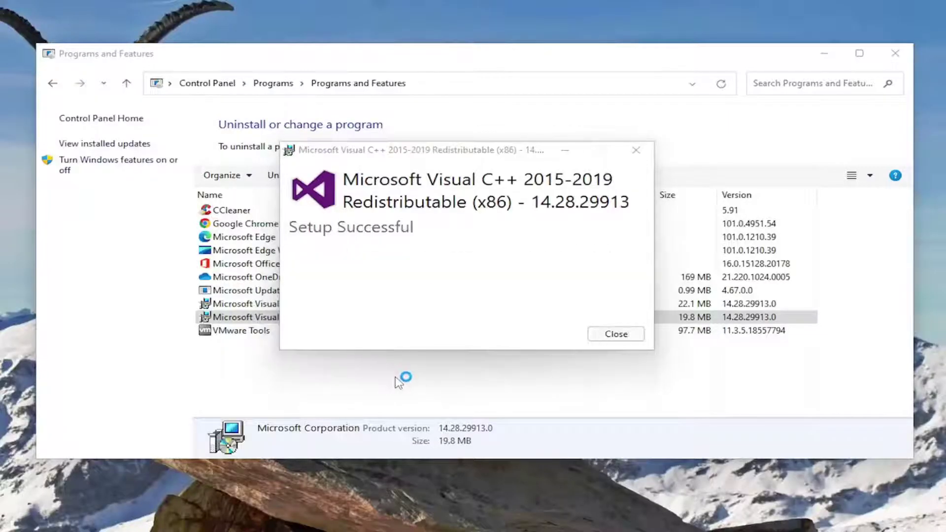
{"action": "left_click", "coordinate": [616, 334]}
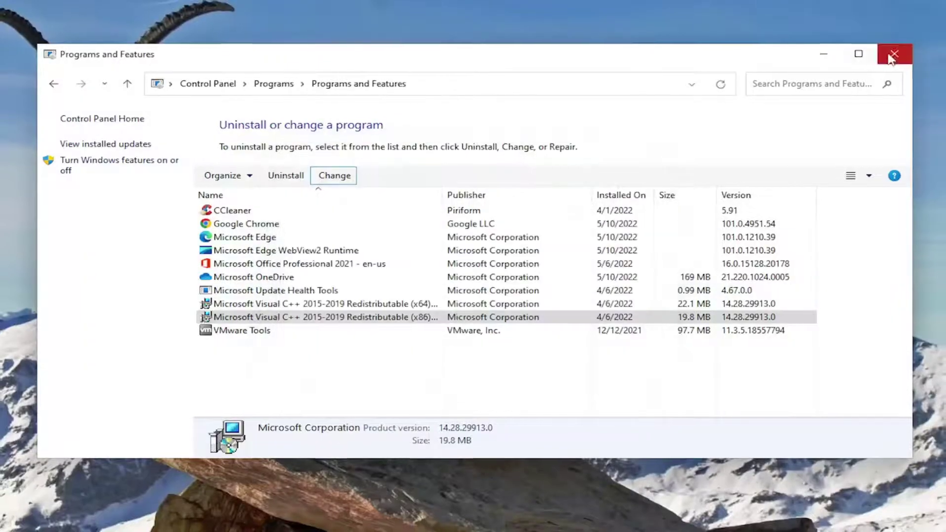
Close Programs and Features and show the Win+X Shut down or sign out options.
{"action": "left_click", "coordinate": [892, 58]}
{"action": "right_click", "coordinate": [385, 520]}
{"action": "mouse_move", "coordinate": [389, 473]}
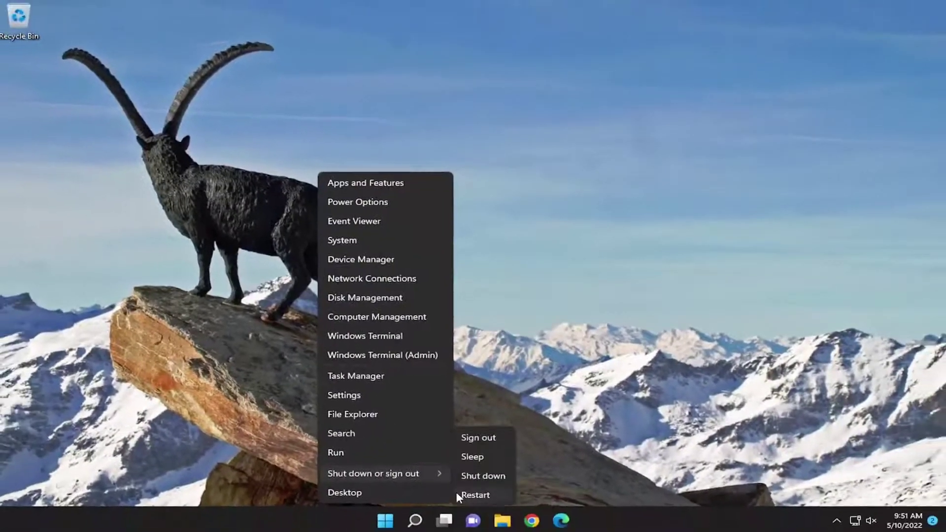